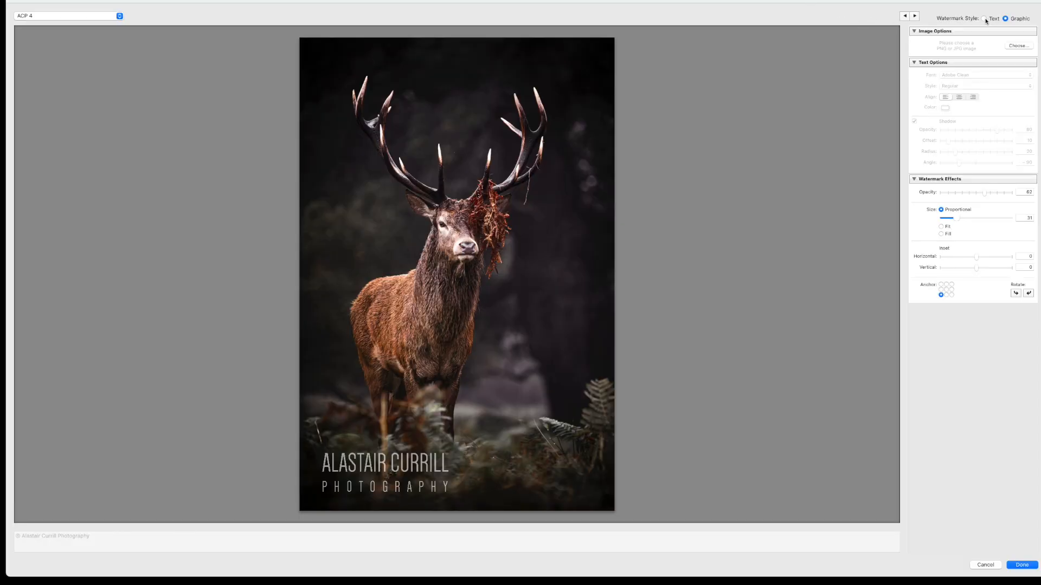
Switch the watermark style to Text and set its font to Arial Black.
click(984, 19)
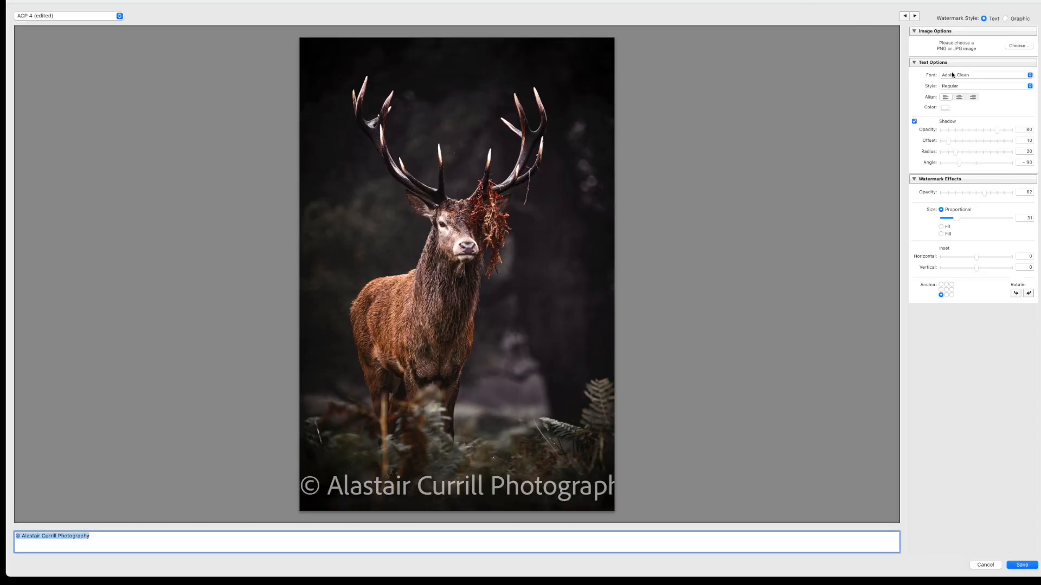
click(958, 76)
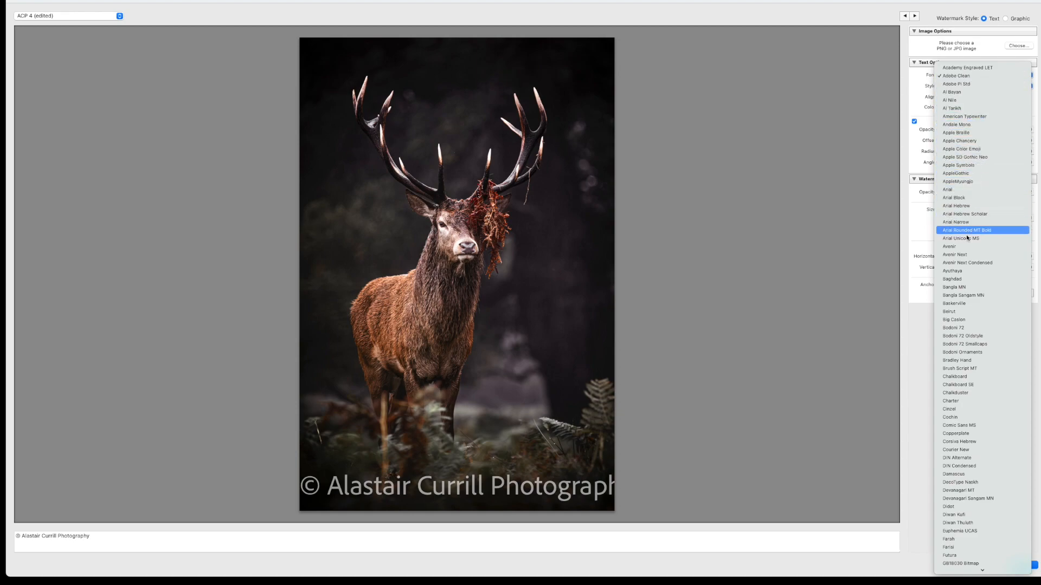
scroll(972, 337, down, 15)
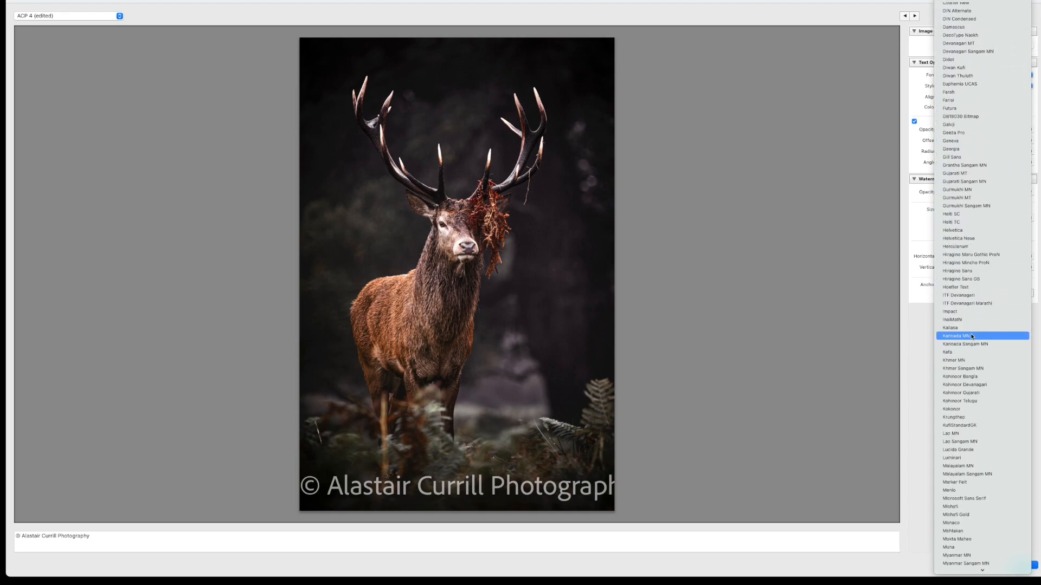
scroll(963, 260, up, 15)
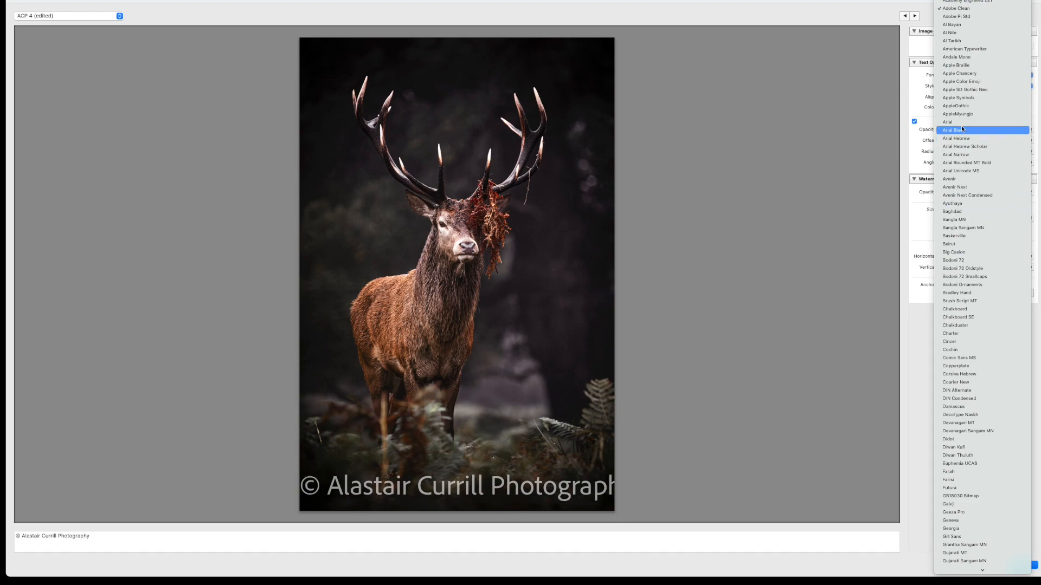
click(962, 130)
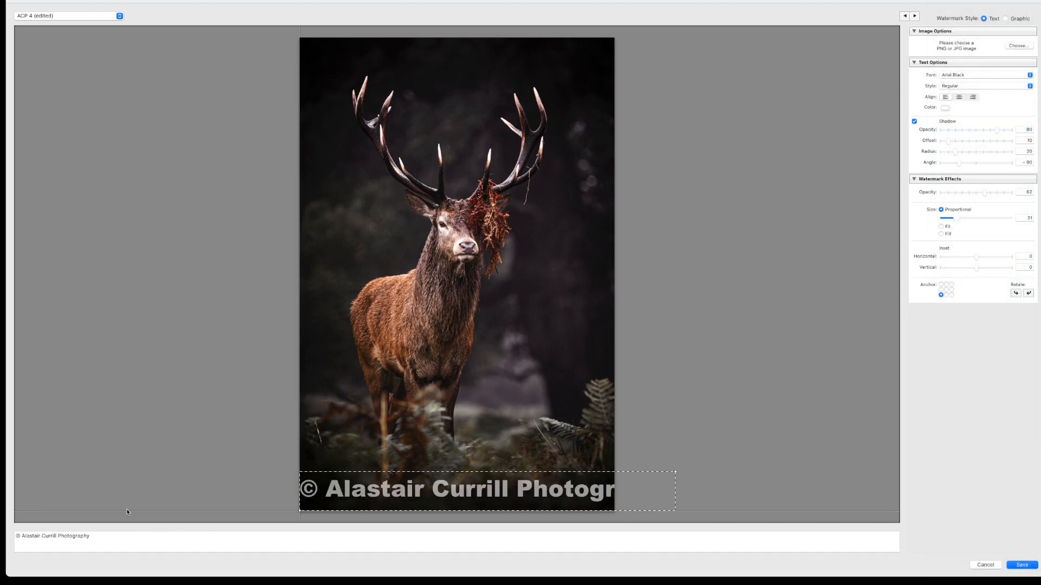
Remove "Photography" from the watermark text, and set its proportional size to 14 and horizontal inset to 2.
triple_click(104, 534)
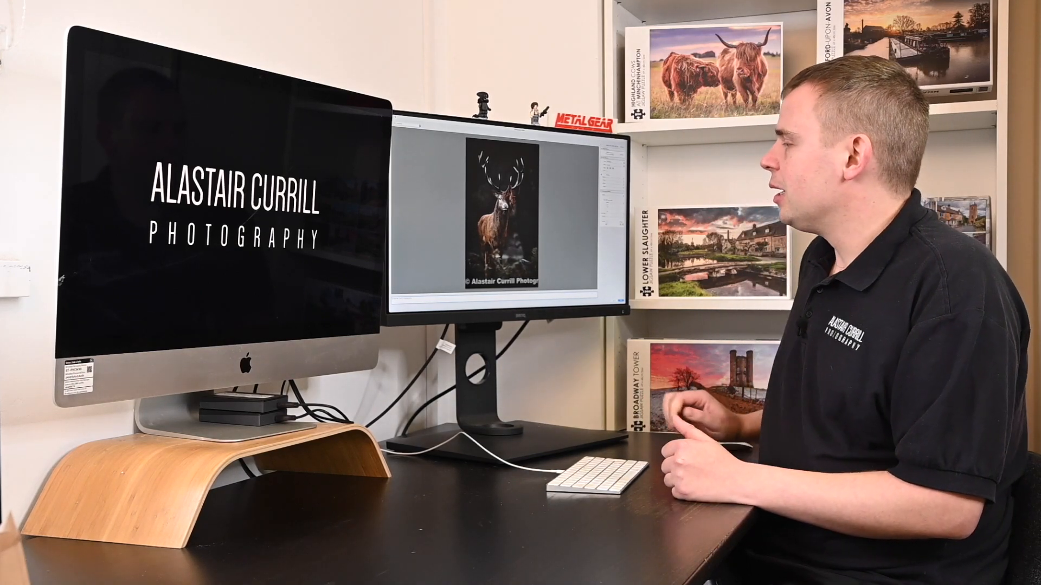
key(BackSpace)
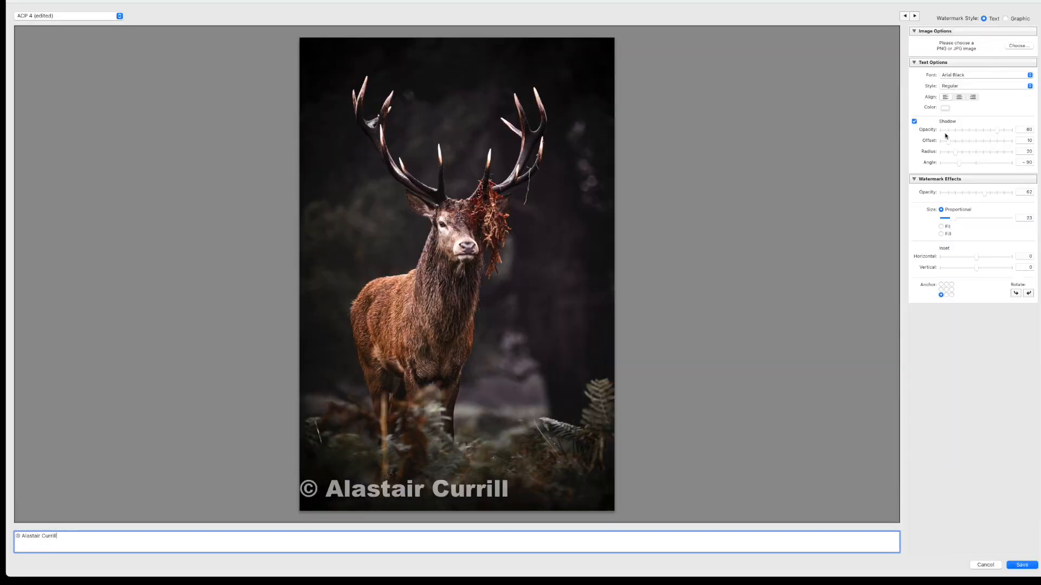
drag(953, 217, 949, 218)
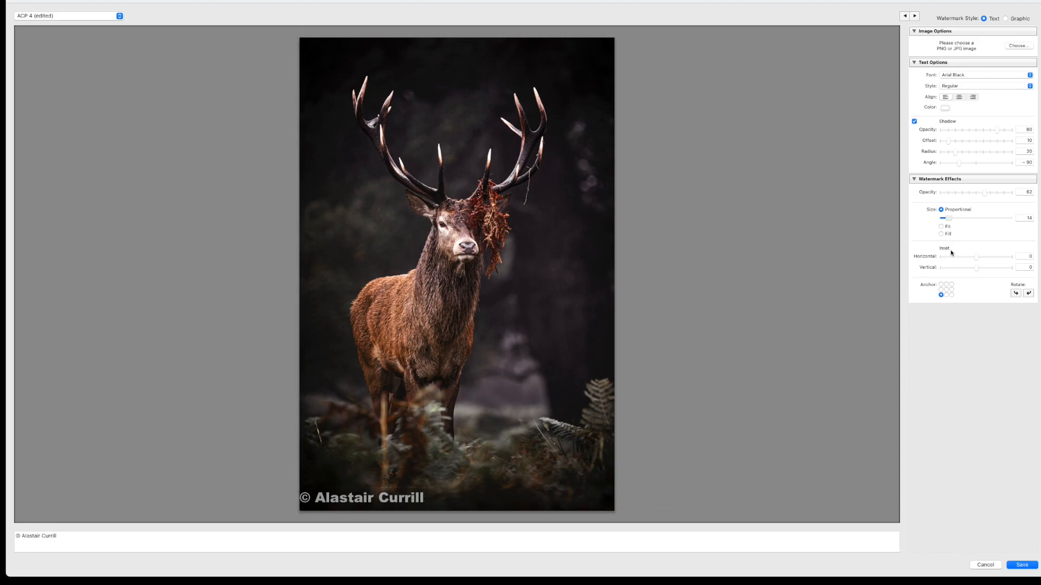
drag(976, 256, 984, 257)
Set the text shadow's opacity to 100 and offset to 38, and the watermark's overall opacity to 71.
click(914, 122)
click(914, 121)
drag(998, 129, 1013, 130)
drag(955, 143, 970, 142)
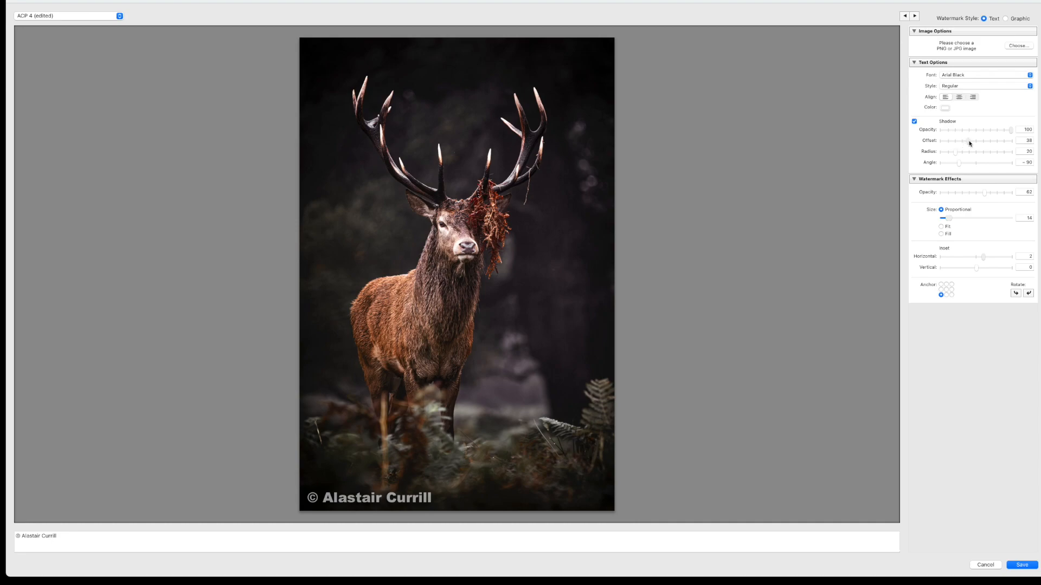
drag(984, 192, 1021, 191)
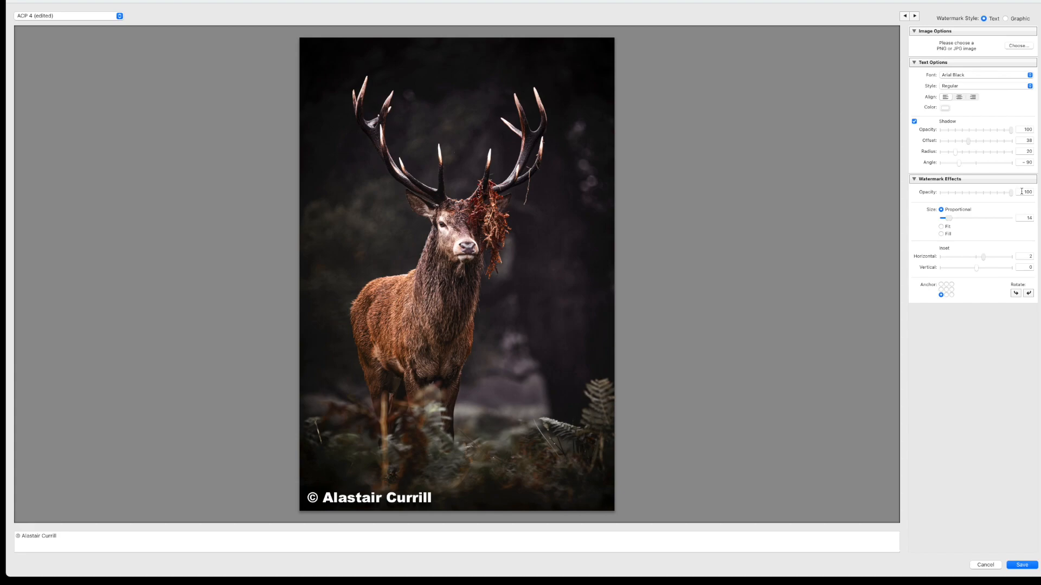
drag(1012, 194, 991, 193)
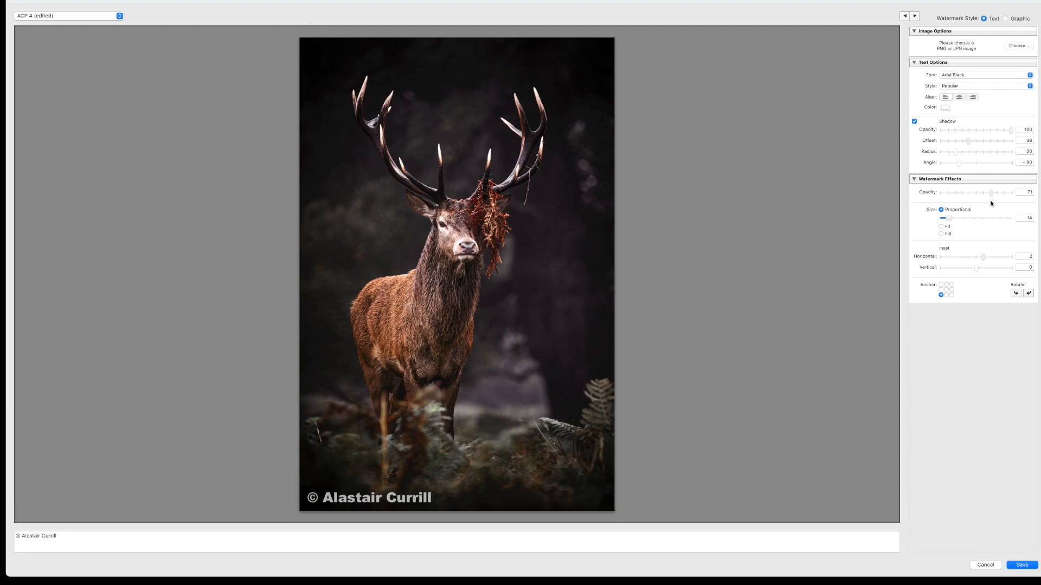
Try anchoring the watermark at the photo's top-left corner and return it to the bottom-left corner.
click(941, 285)
click(941, 295)
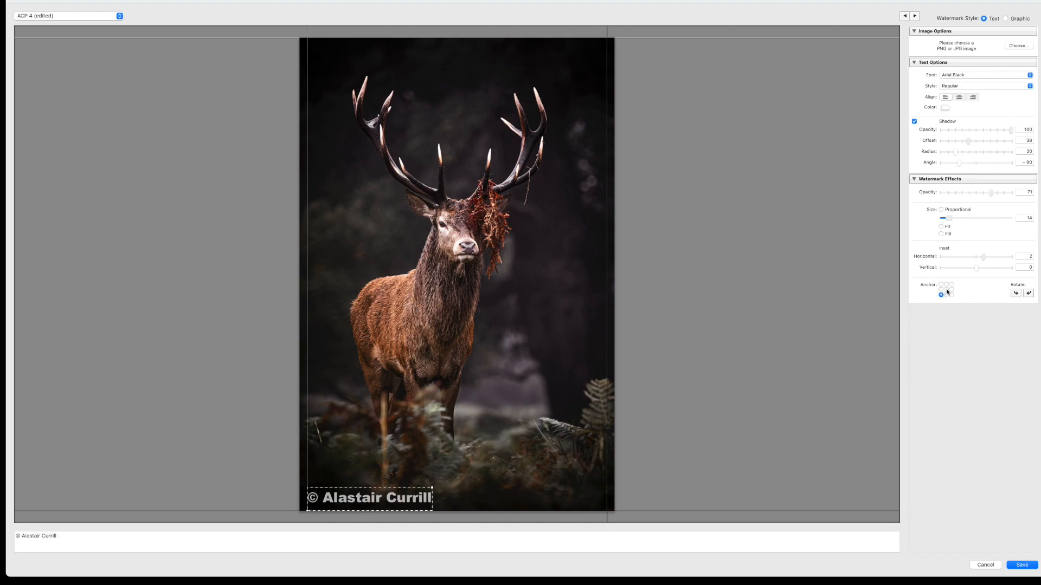
click(945, 290)
click(941, 285)
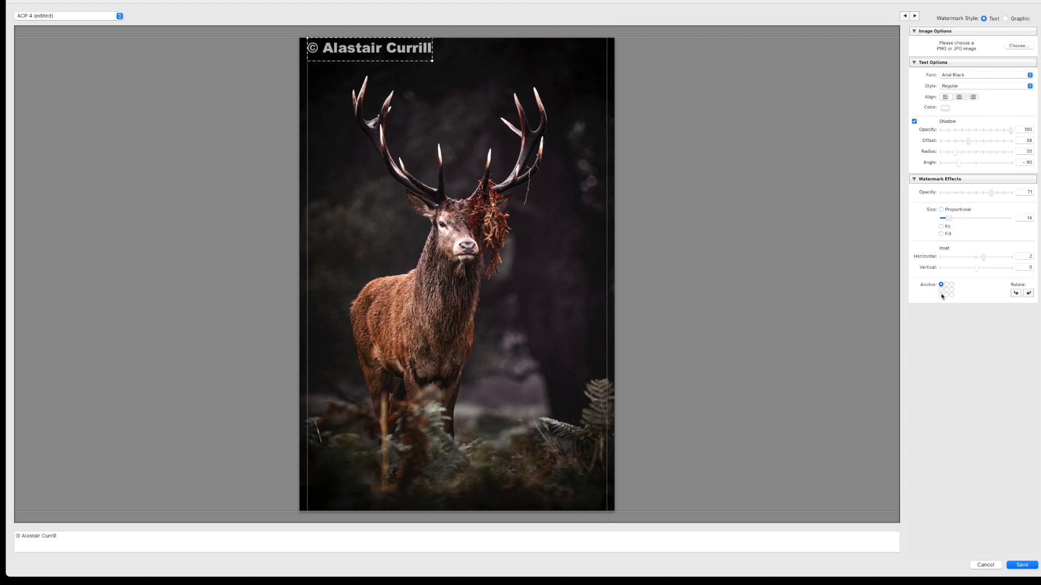
click(942, 295)
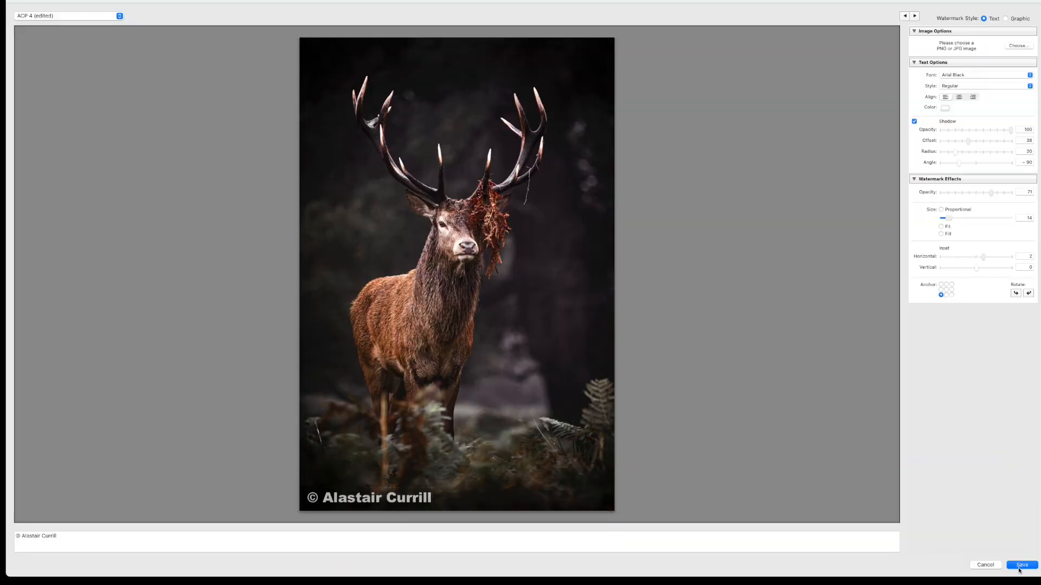
Save the text watermark as a new preset named "Youtube text watermark".
click(1020, 566)
text(You)
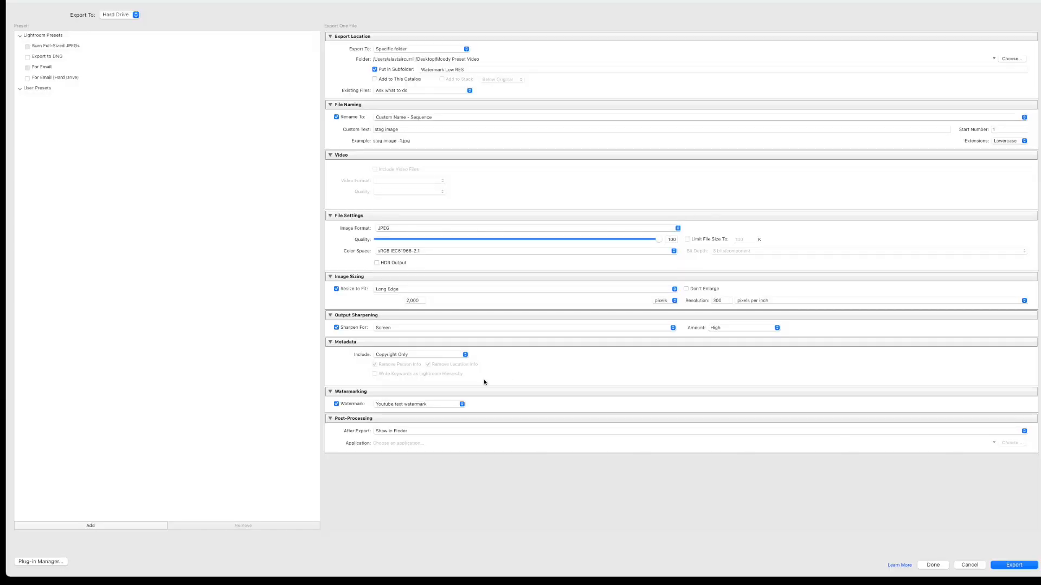
Reopen the watermark editor, switch the style to Graphic and load the image "watermark page 2.png".
click(446, 404)
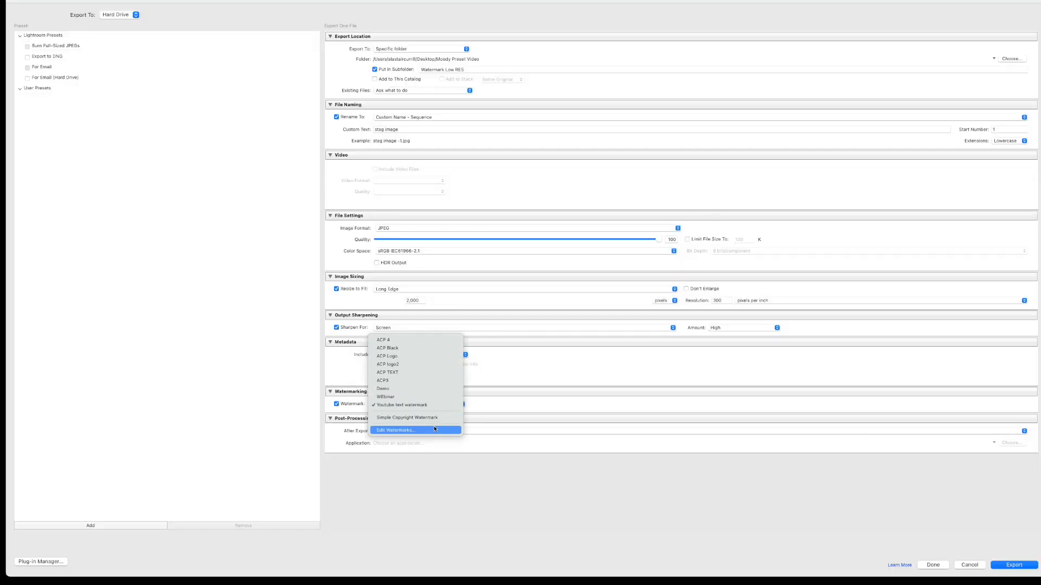
click(434, 429)
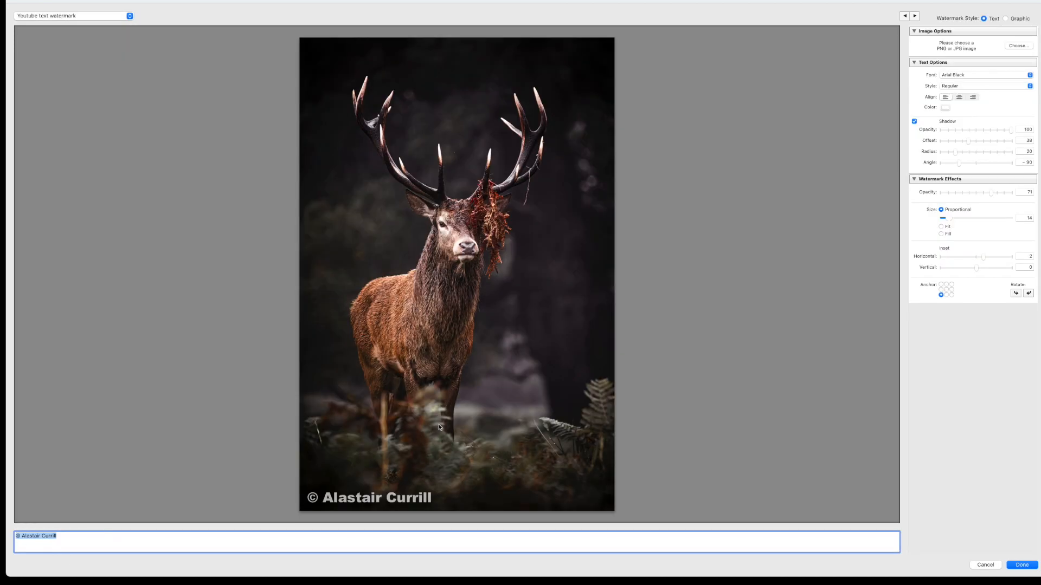
click(1006, 19)
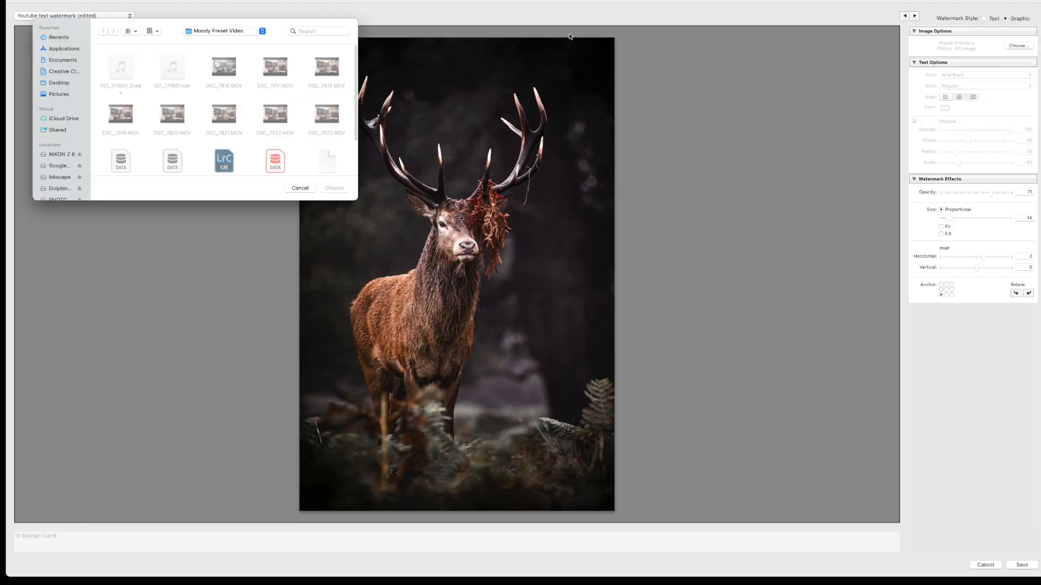
click(325, 30)
text(water)
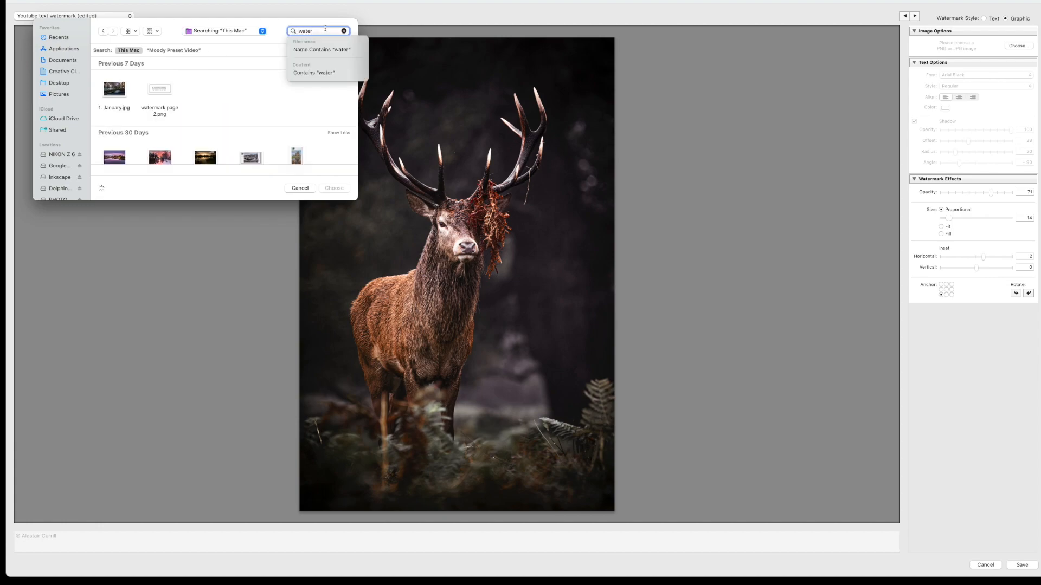
text(mark)
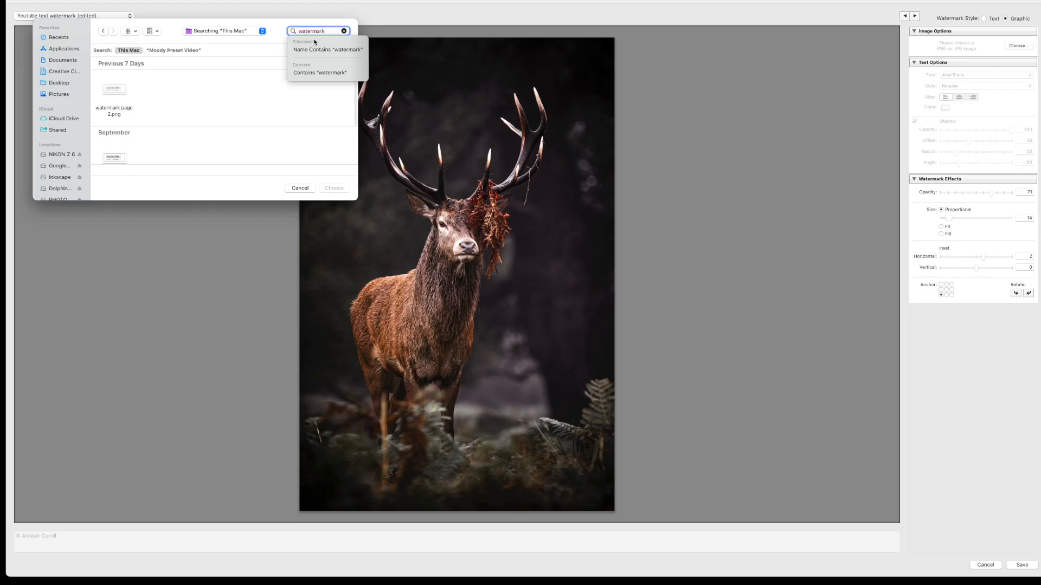
key(Down)
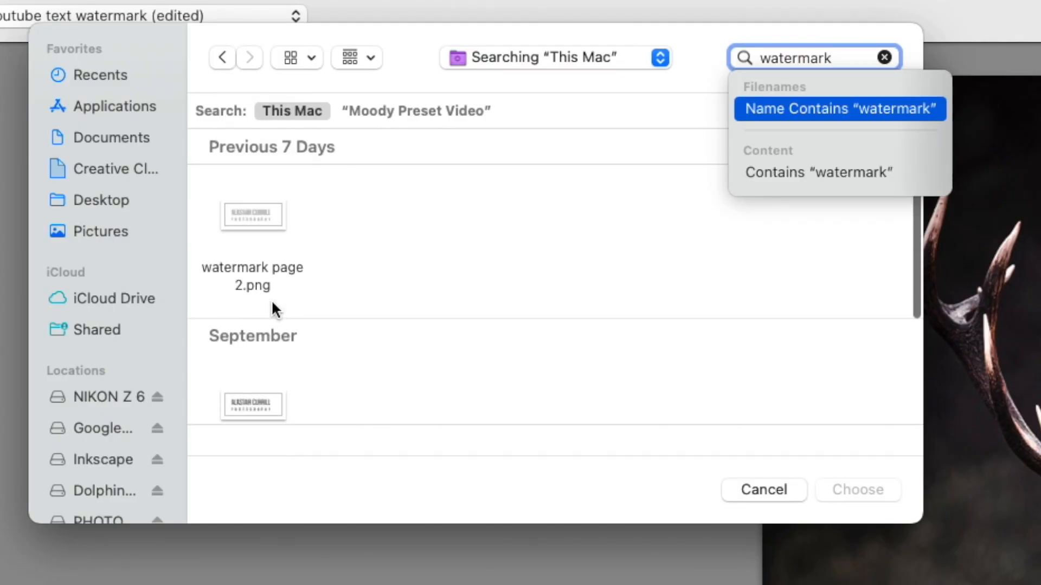
click(263, 212)
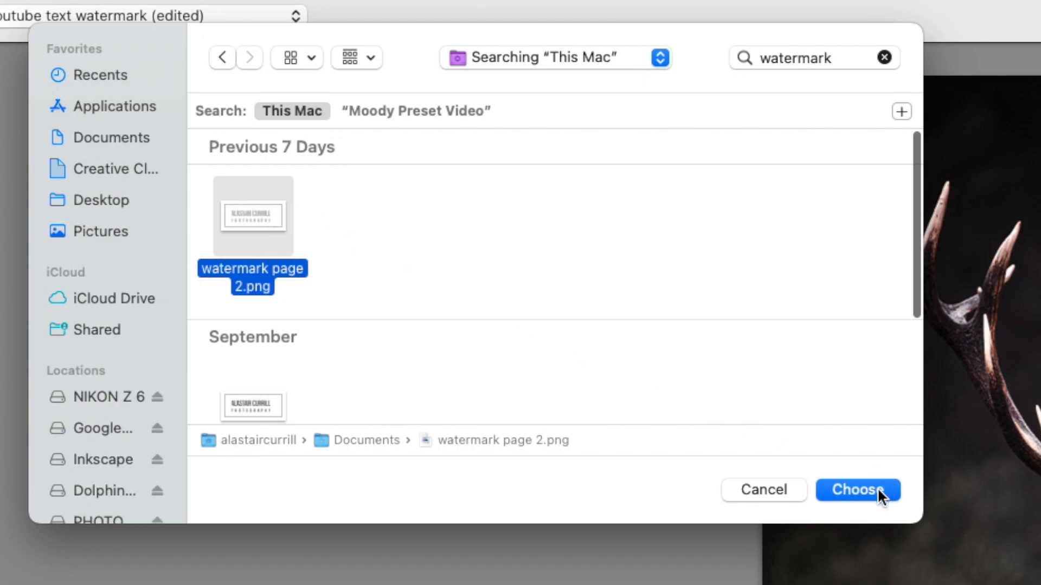
click(877, 487)
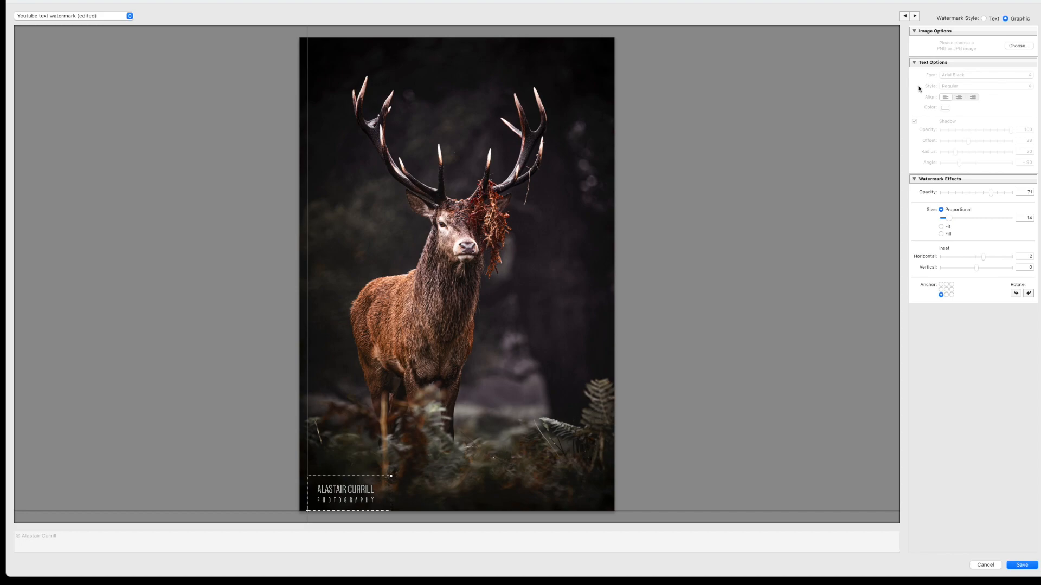
Set the graphic watermark's proportional size to about 25 and opacity to 80, and save it as preset "Youtube watermark graphic".
drag(948, 217, 997, 194)
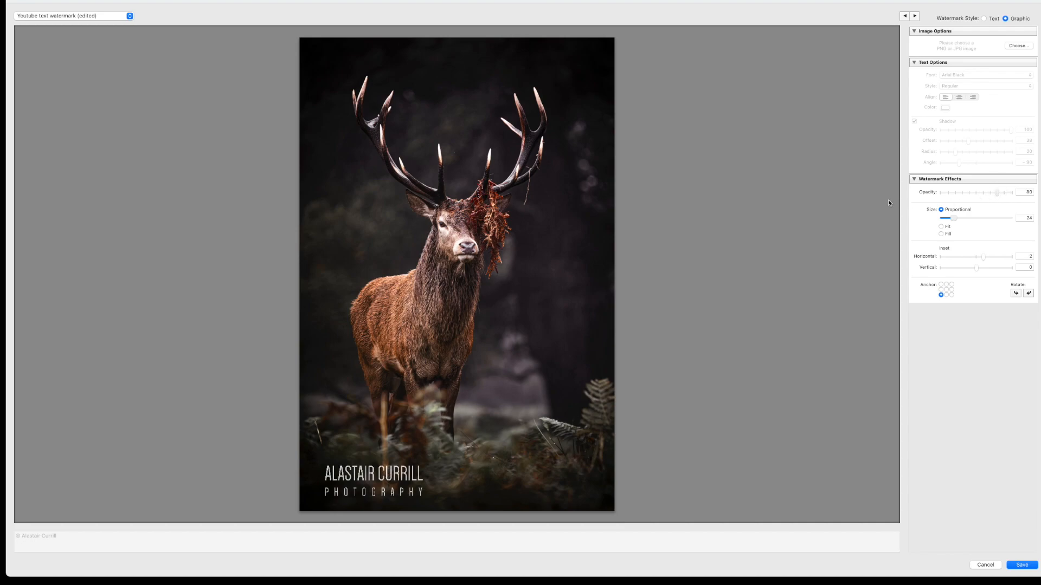
key(Return)
text(Youtube watermark graphic)
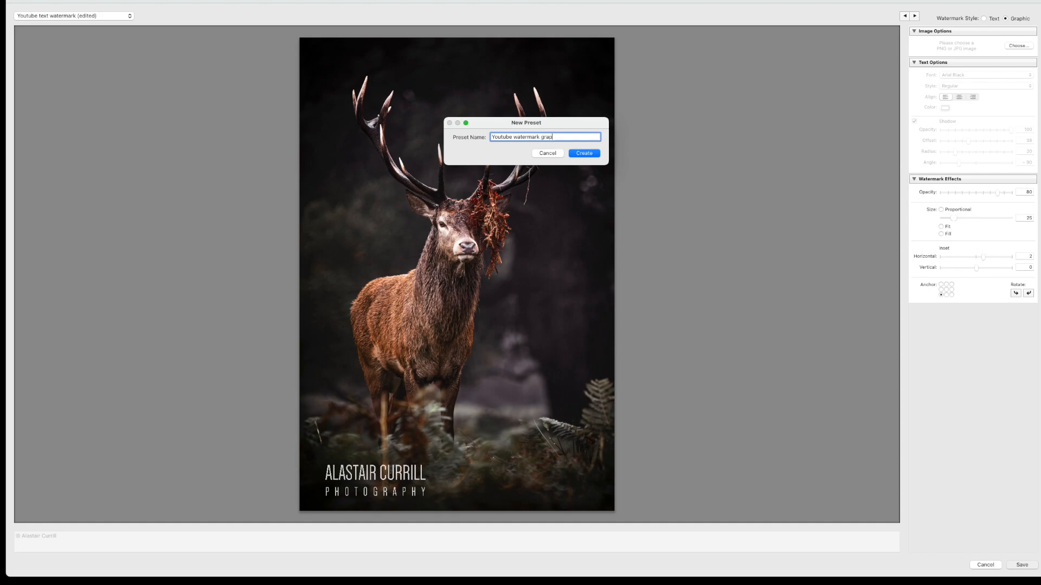
click(590, 155)
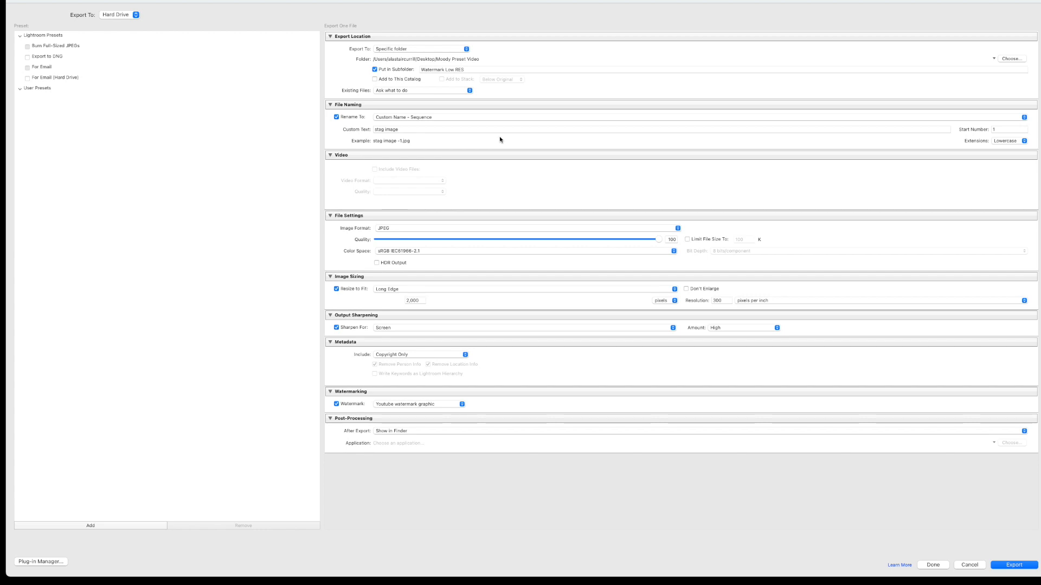
Choose Show in Finder as the after-export action and export the watermarked photo.
click(414, 431)
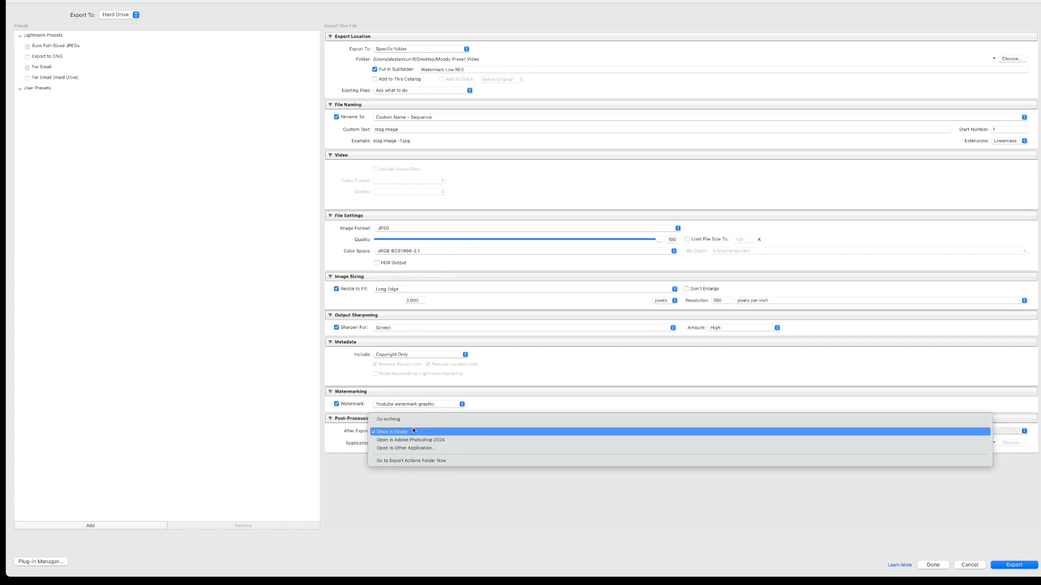
click(422, 432)
click(1004, 567)
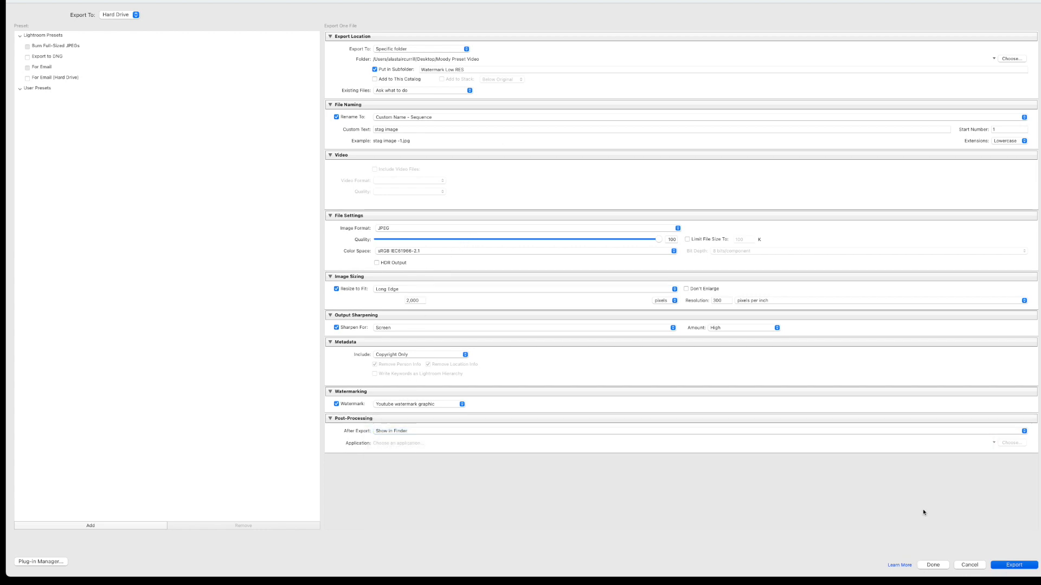